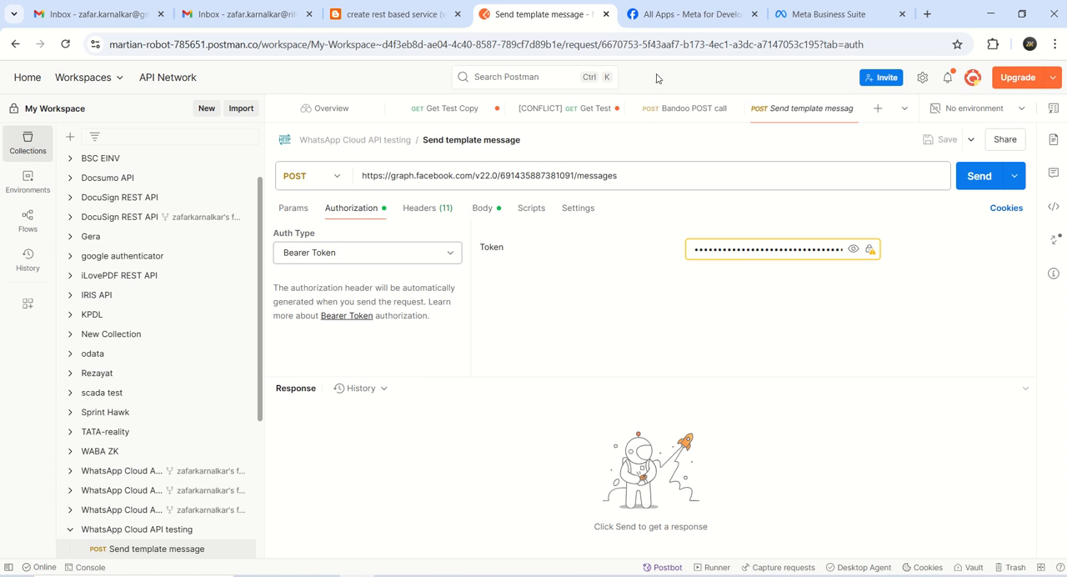
Switch to the Meta for Developers apps page and open the ZK Tutorials app's linked business portfolio in a new browser tab
left_click(667, 18)
left_click(379, 47)
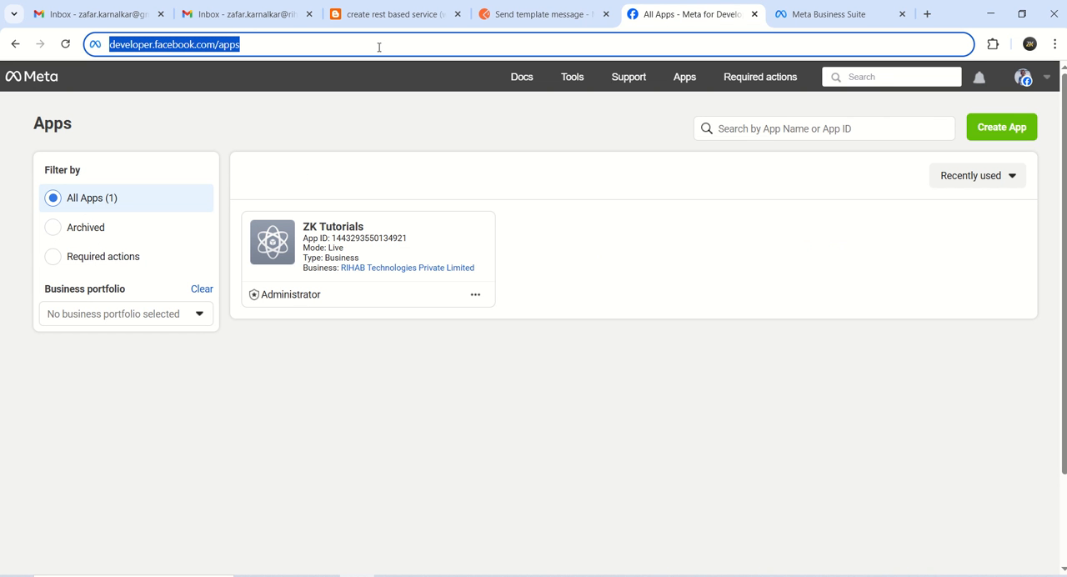
left_click(308, 46)
left_click_drag(329, 44, 52, 44)
left_click(265, 45)
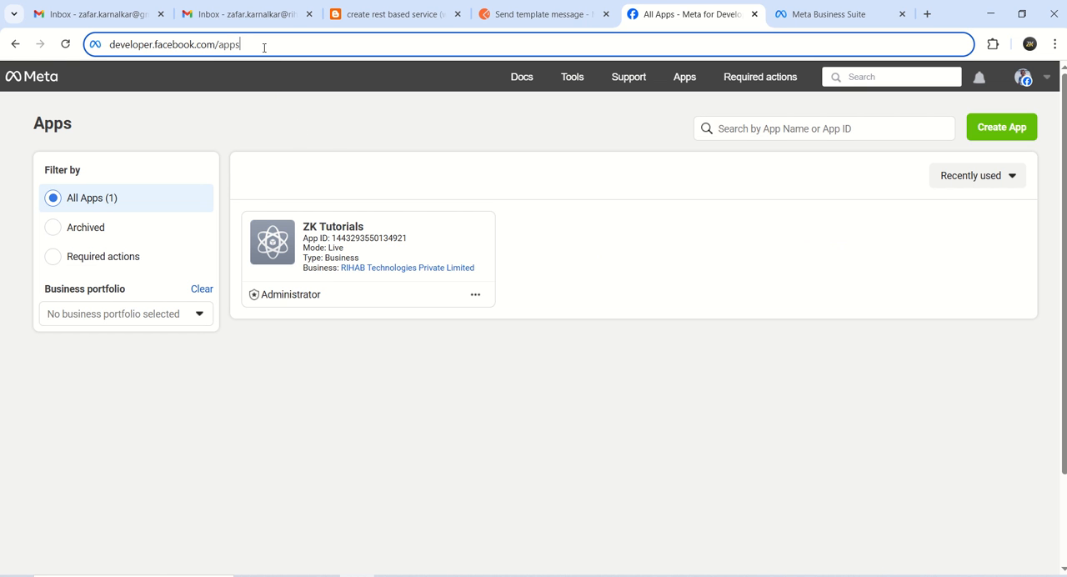
right_click(389, 272)
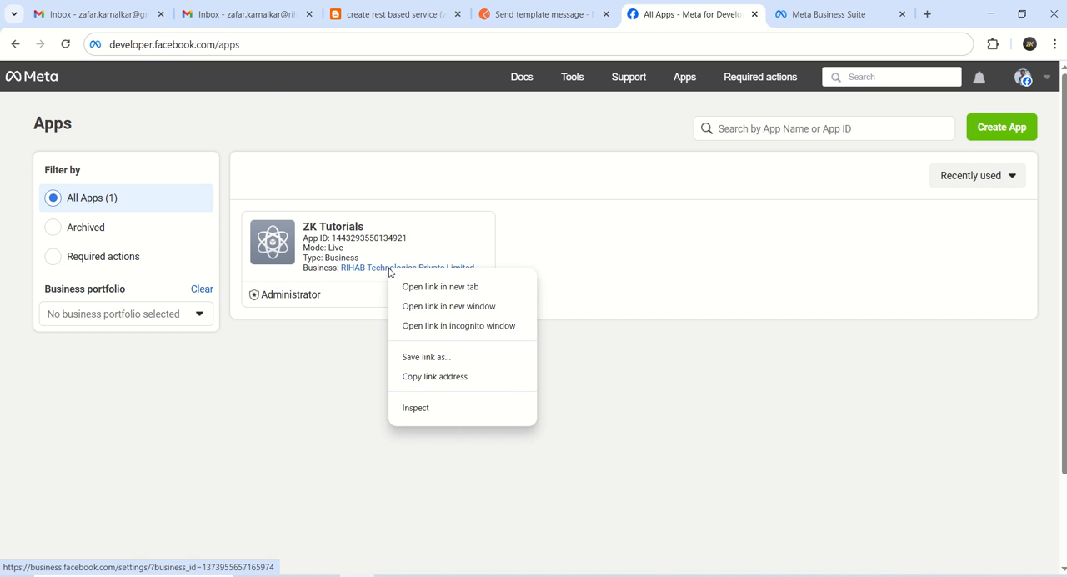
left_click(420, 290)
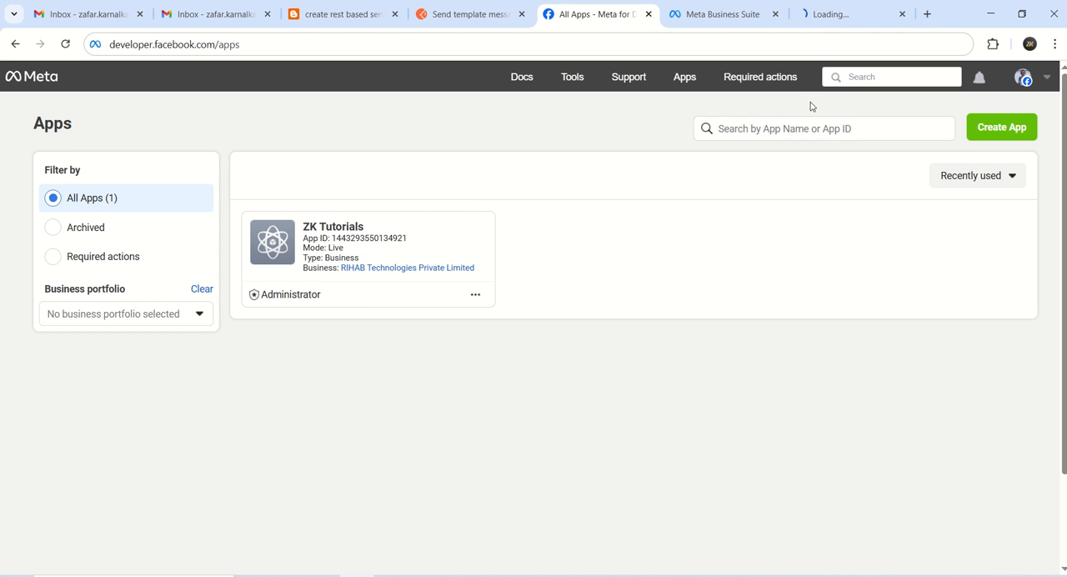
left_click(848, 18)
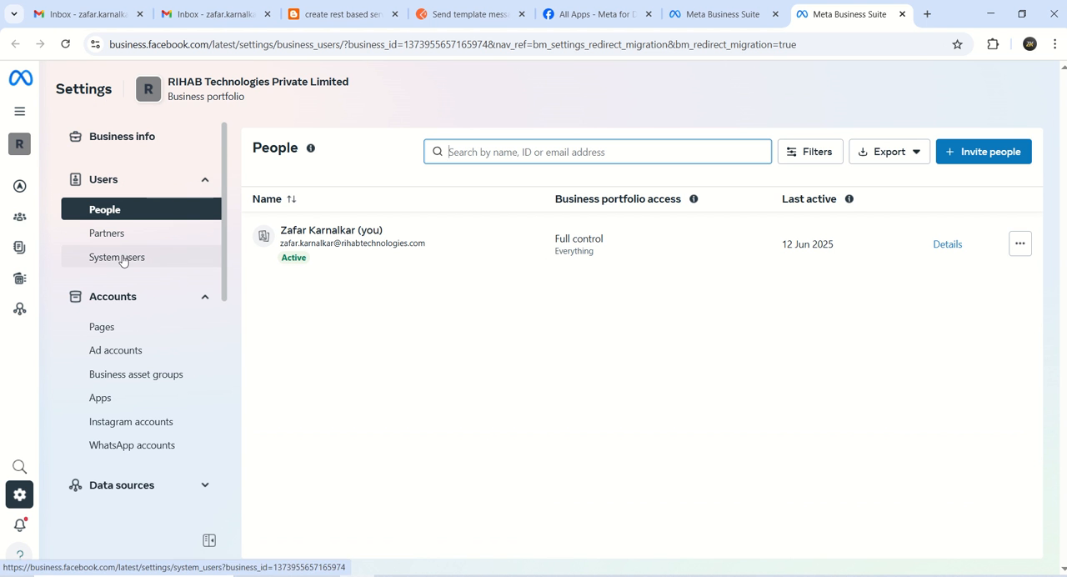
Start adding a system user to the business portfolio and accept the non-discrimination policy
left_click(122, 257)
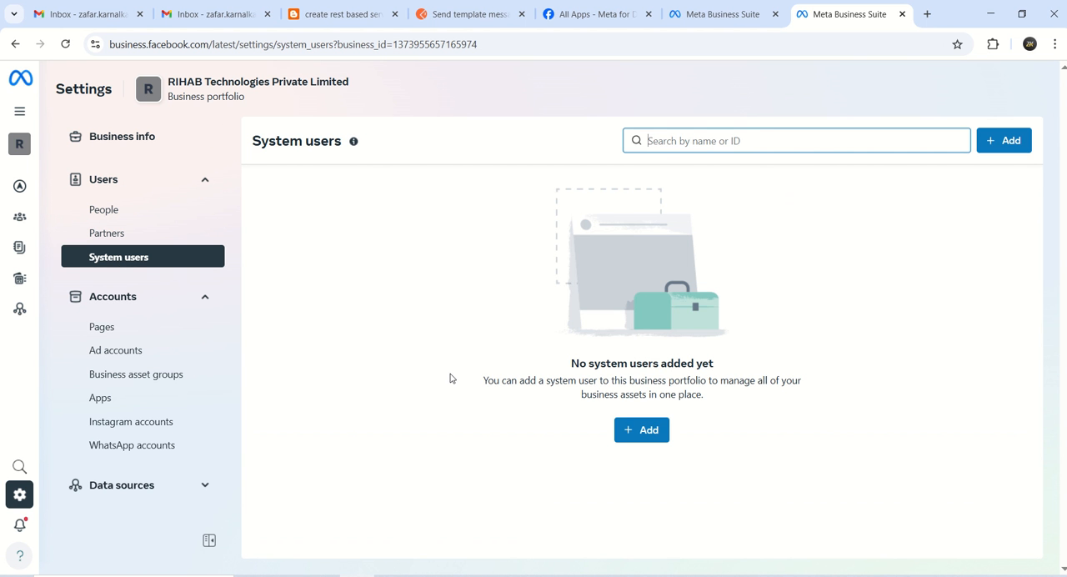
left_click(635, 430)
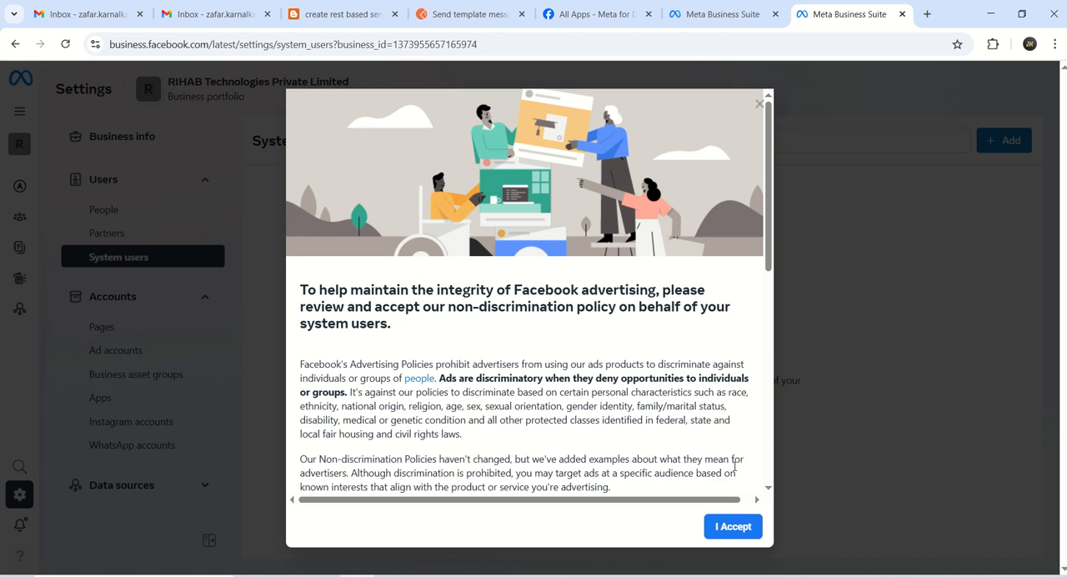
scroll(768, 477, "down", 6)
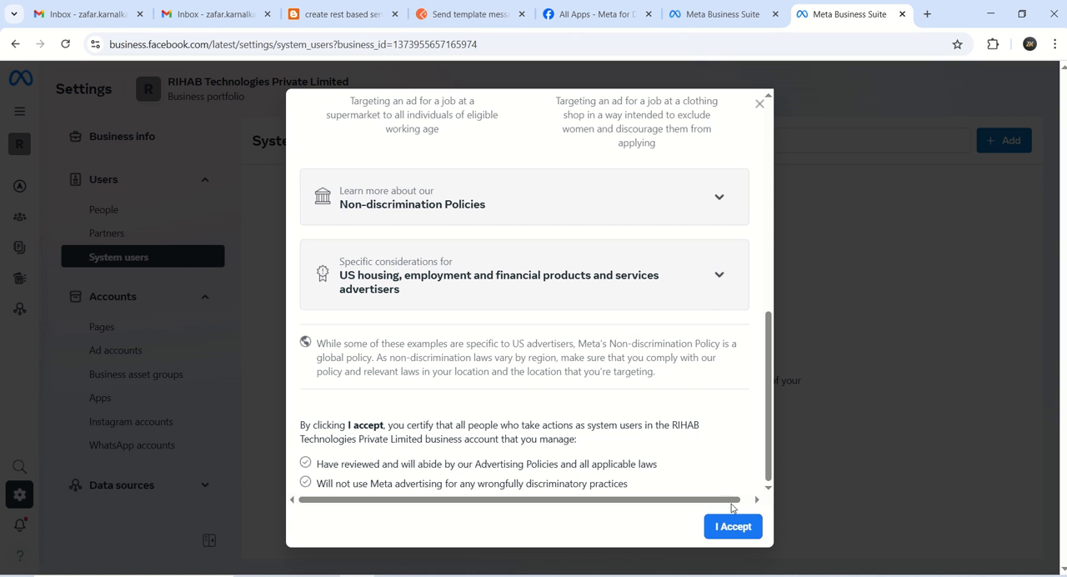
left_click(733, 527)
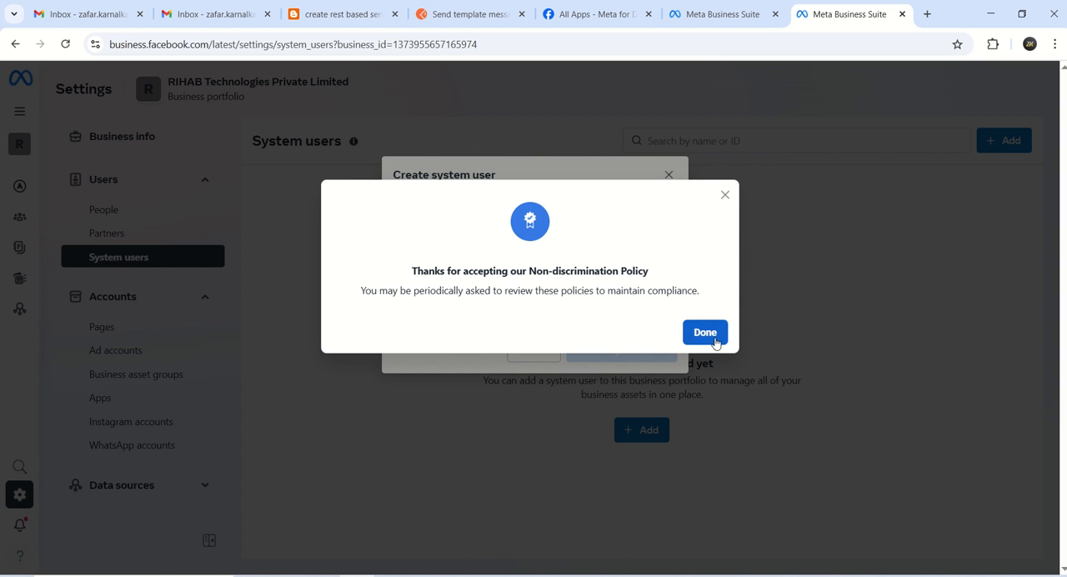
left_click(713, 333)
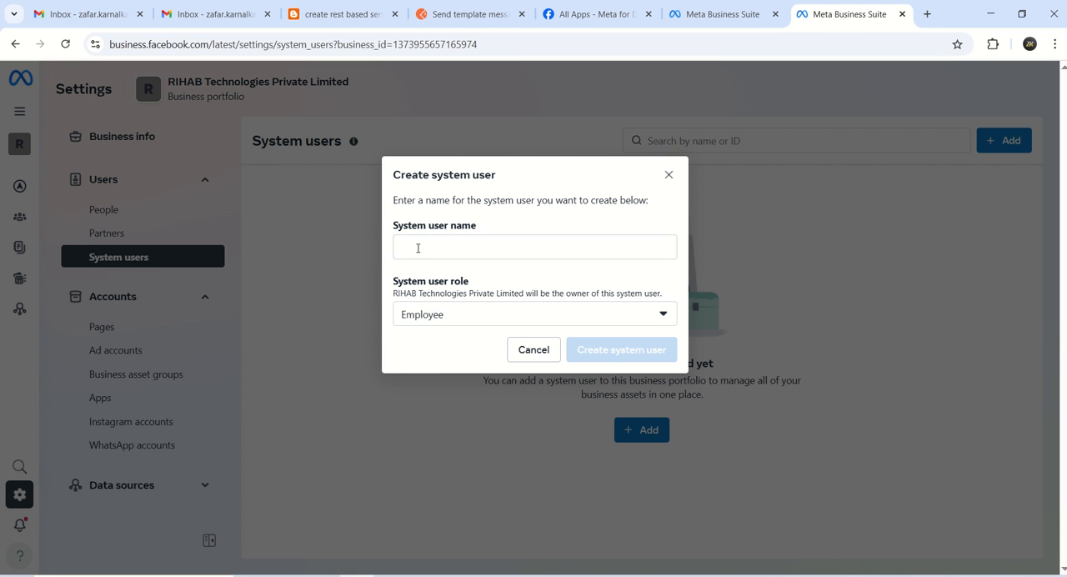
Create the system user with its user name and the Admin role
left_click(418, 248)
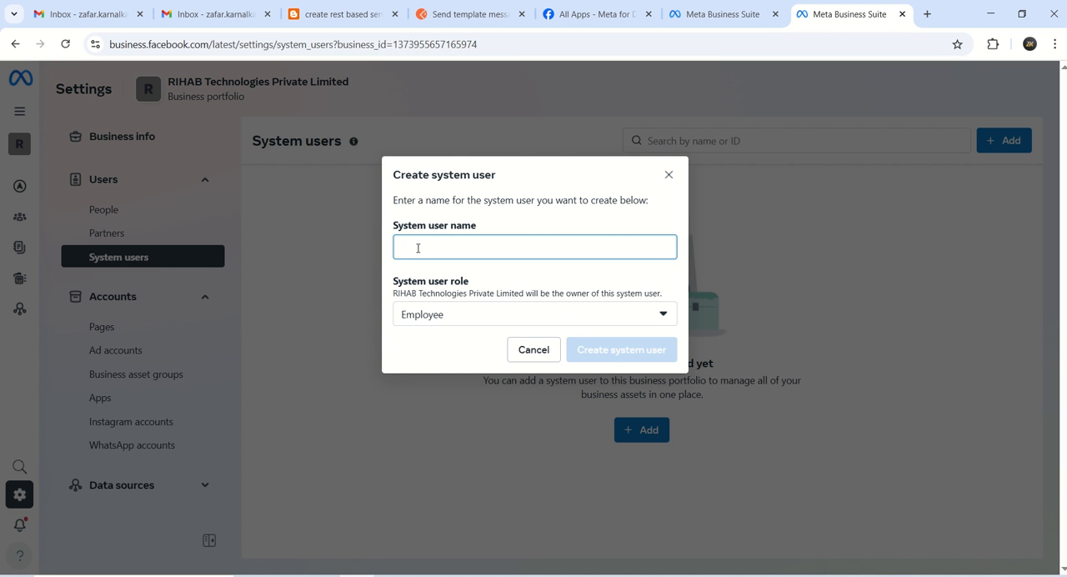
type("zafark")
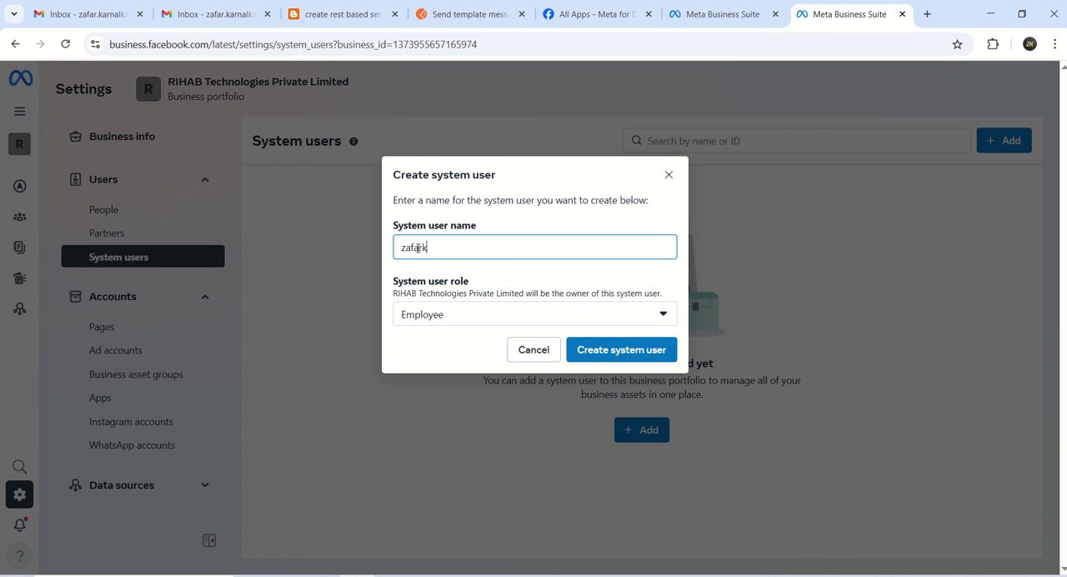
left_click(472, 314)
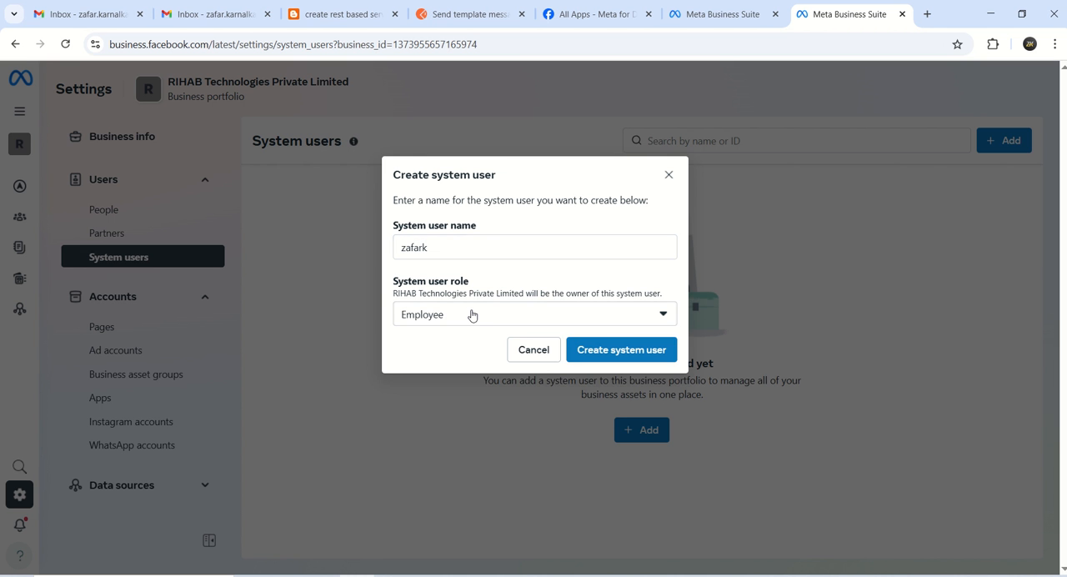
left_click(429, 371)
left_click(620, 353)
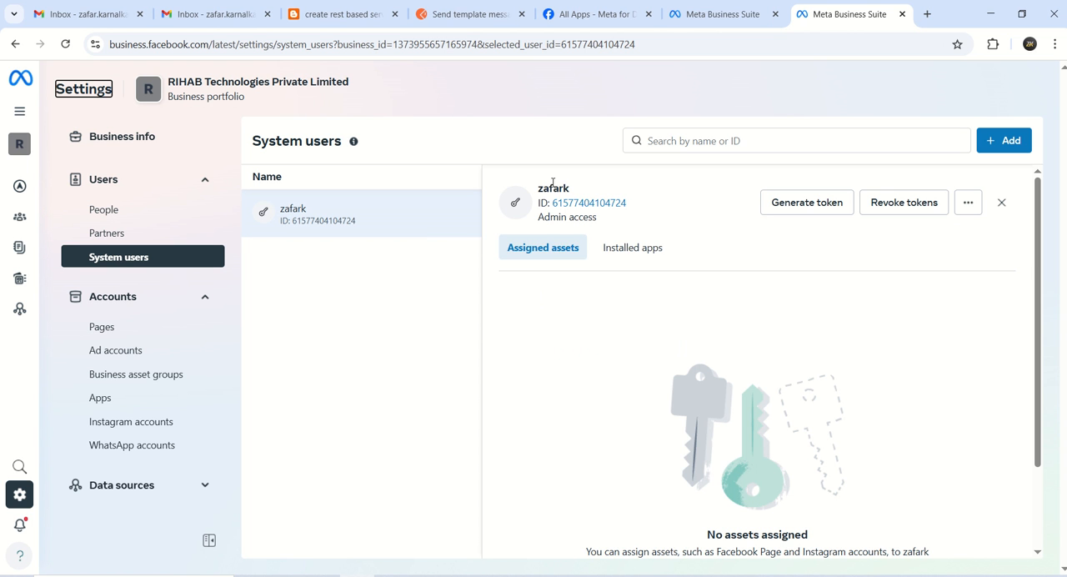
Assign the ZK Tutorials app to the new system user with the full-control Manage app permission
left_click(545, 248)
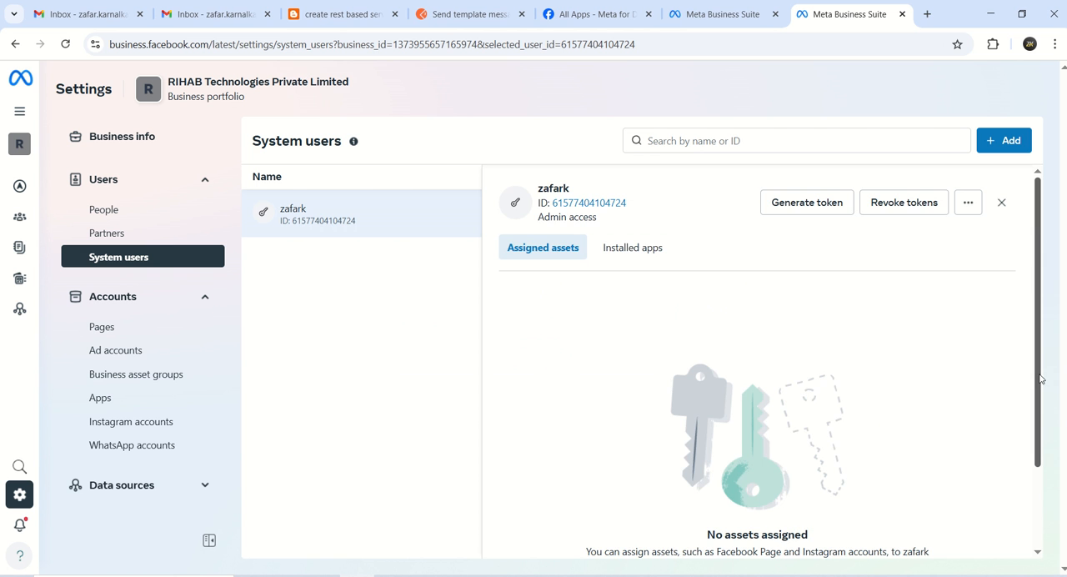
left_click_drag(1040, 377, 1041, 471)
left_click(767, 489)
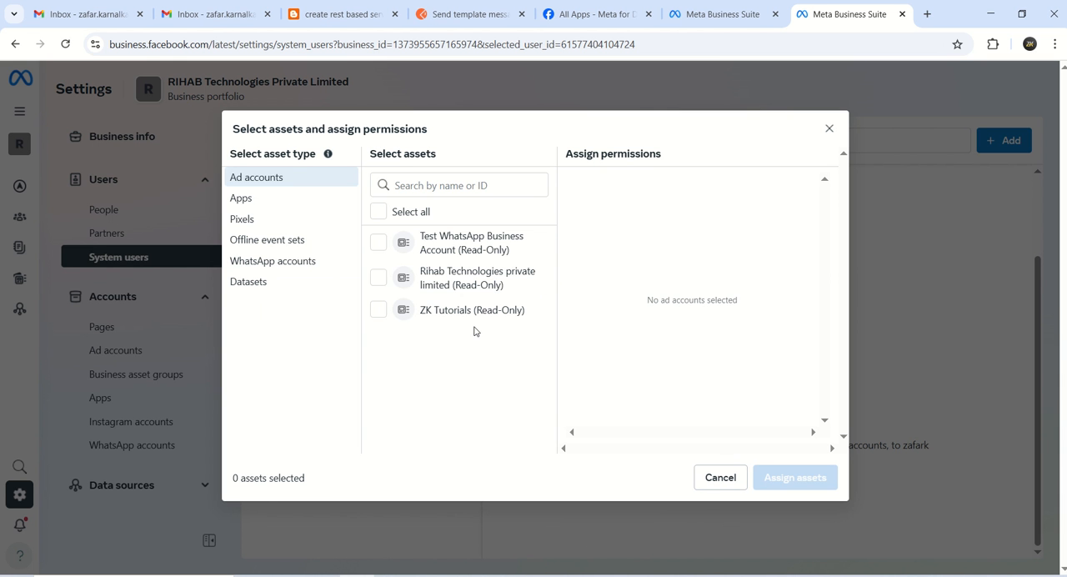
left_click(248, 198)
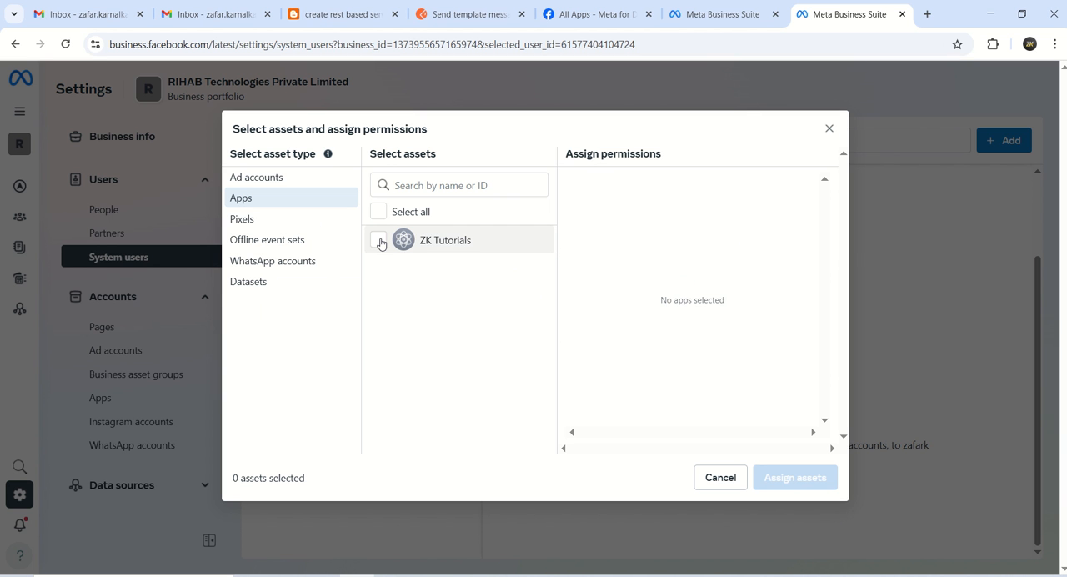
left_click(379, 241)
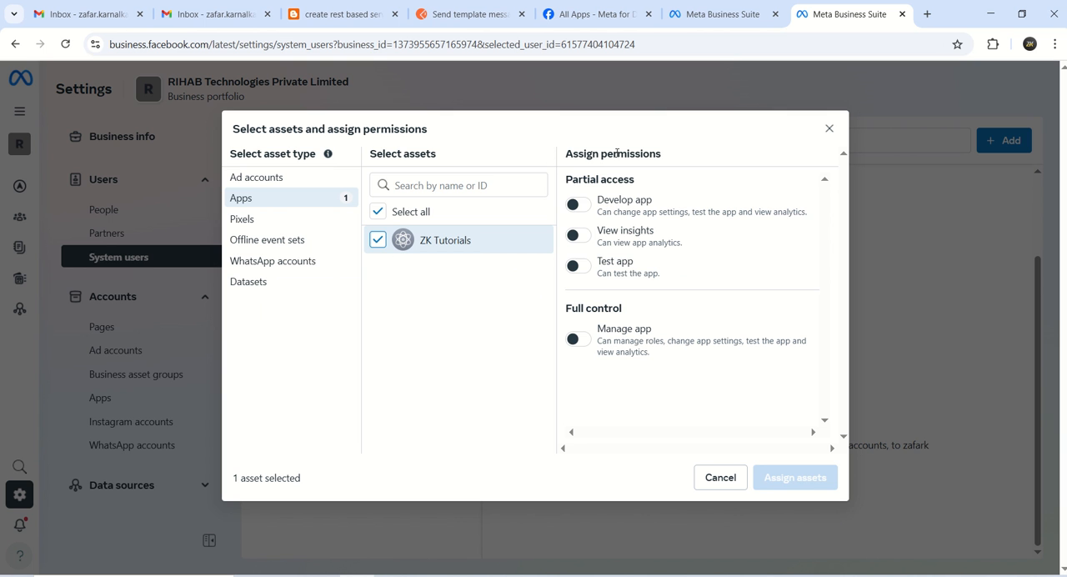
left_click(581, 338)
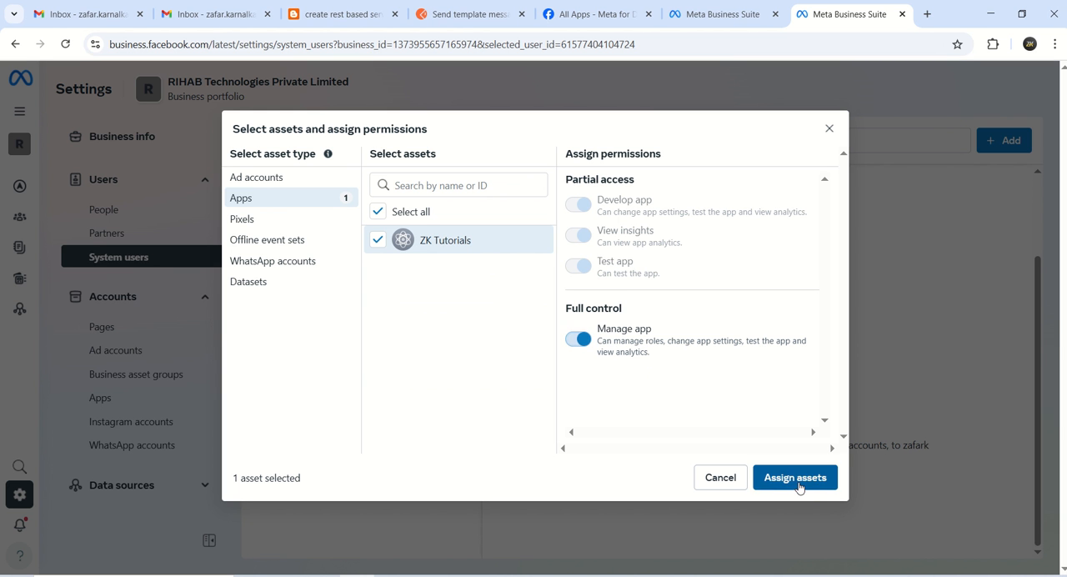
left_click(796, 479)
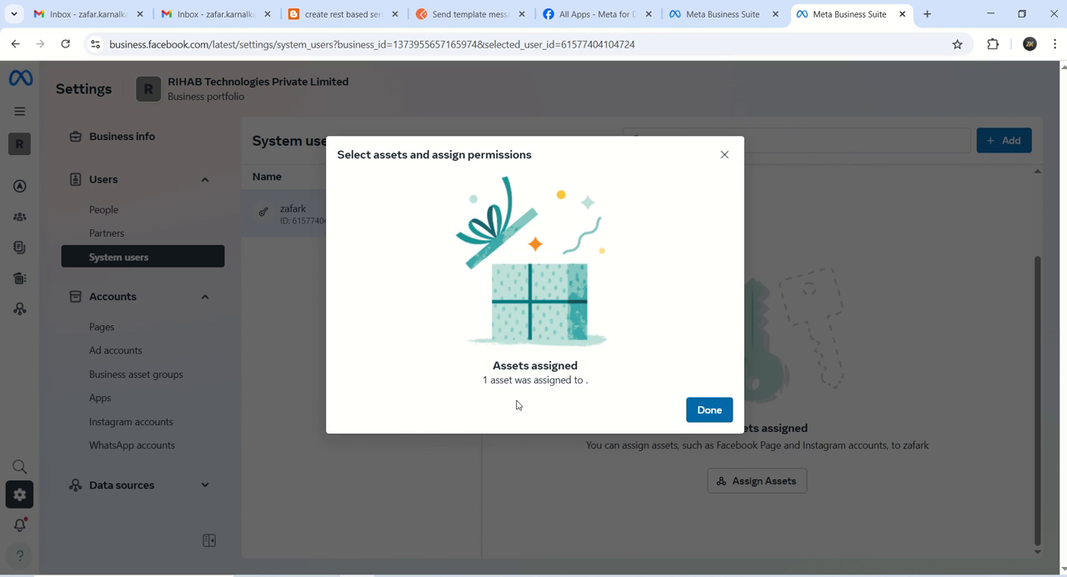
left_click(708, 410)
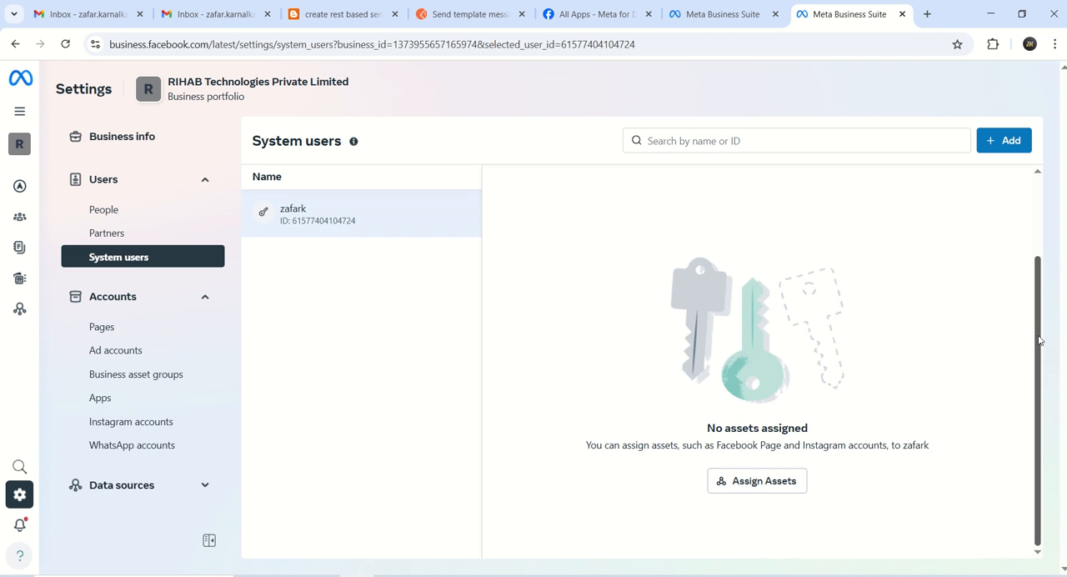
Begin generating a token for the system user with the ZK Tutorials app and a 60-day expiry
left_click_drag(1039, 340, 1035, 243)
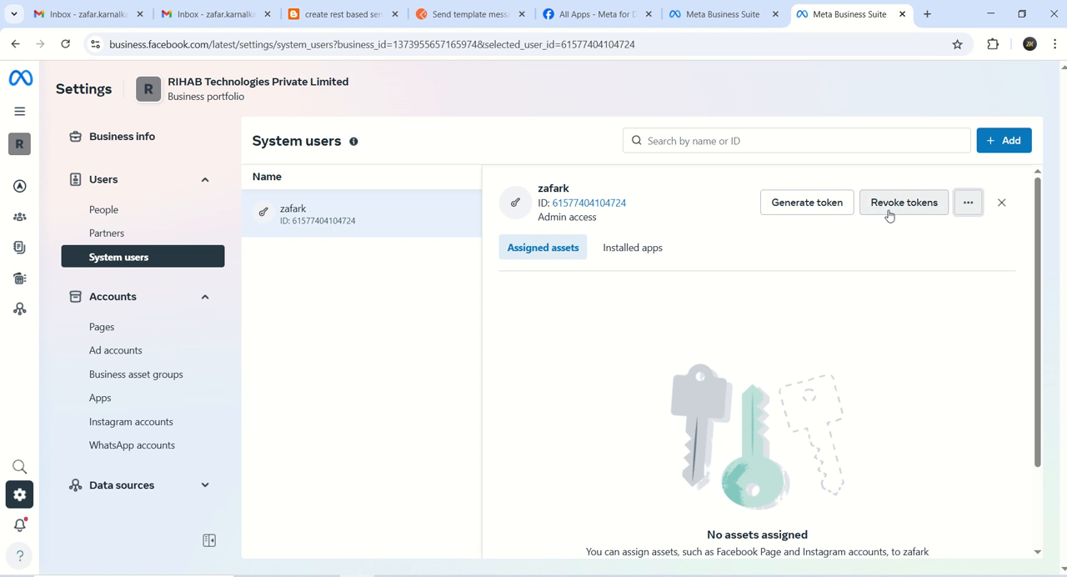
left_click(818, 209)
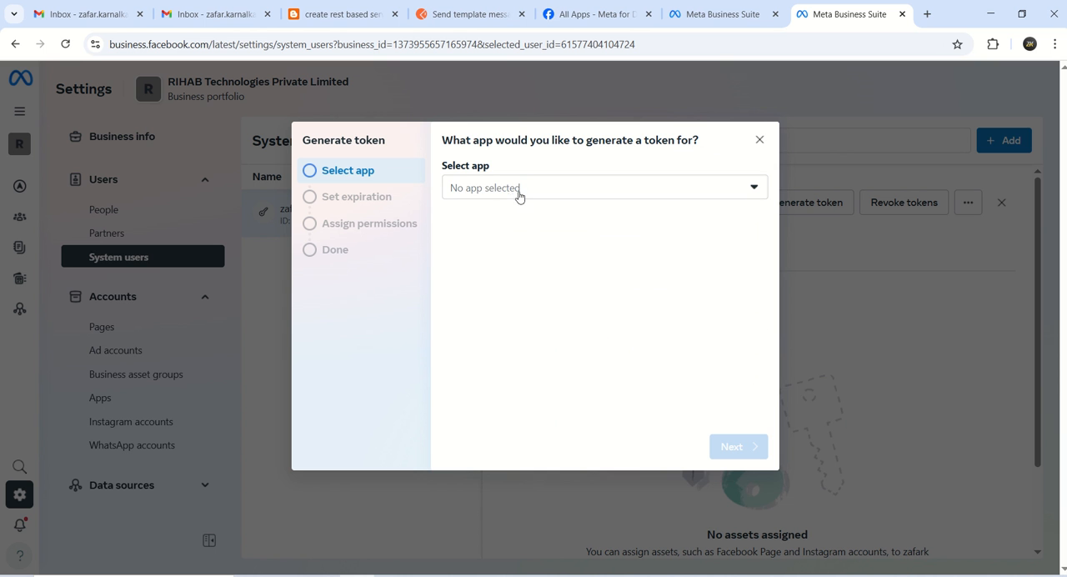
left_click(520, 190)
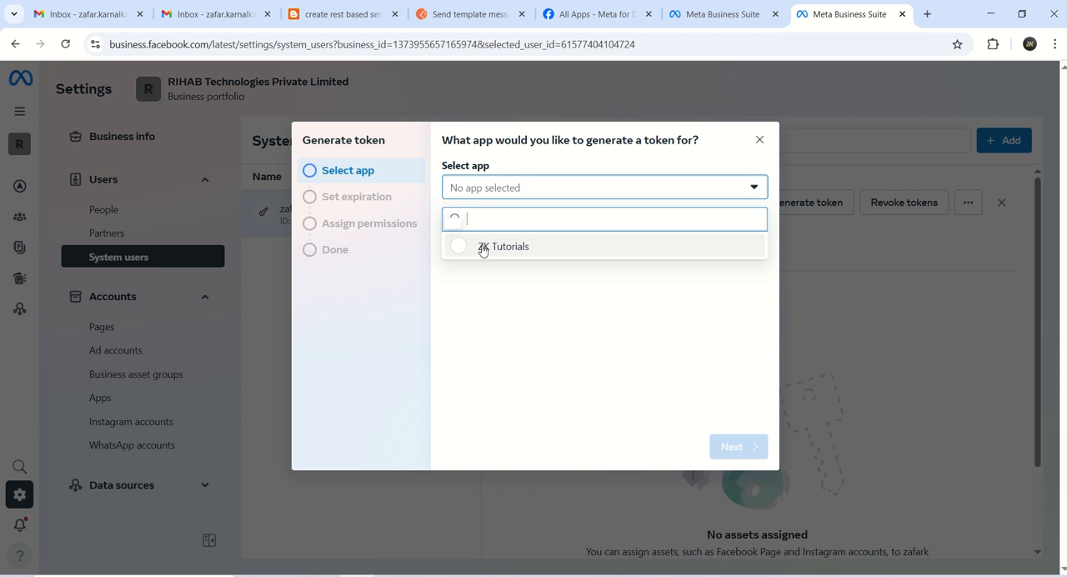
left_click(484, 246)
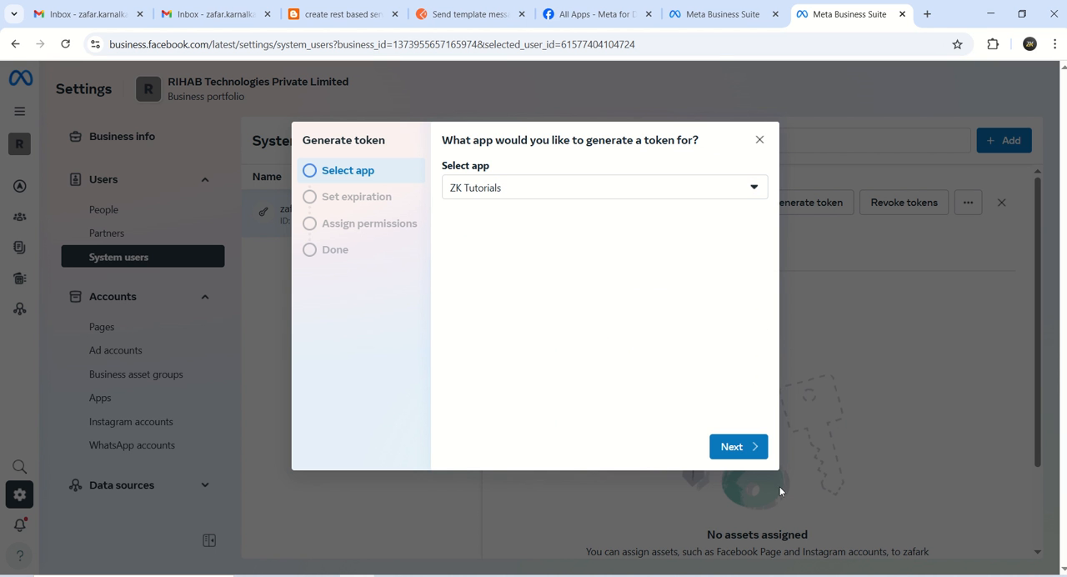
left_click(752, 451)
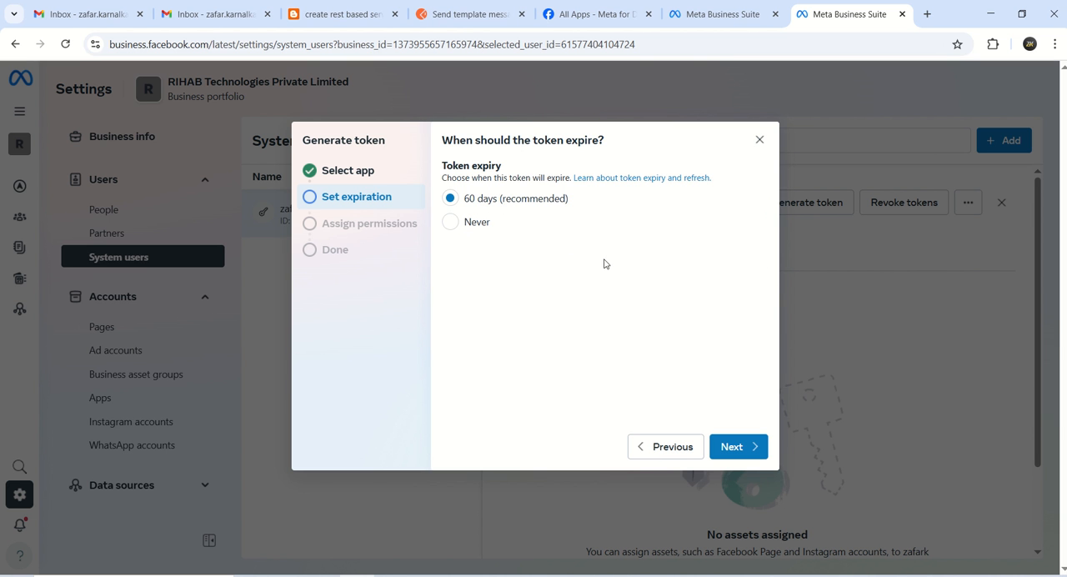
left_click(740, 448)
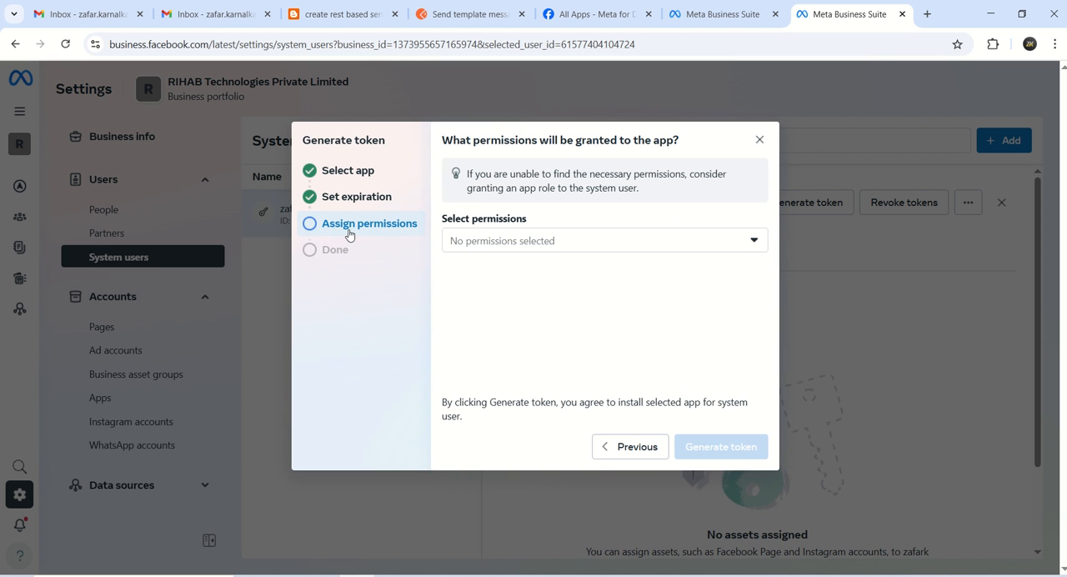
Grant the token the whatsapp_business_manage_events, whatsapp_business_management and whatsapp_business_messaging permissions
left_click(551, 241)
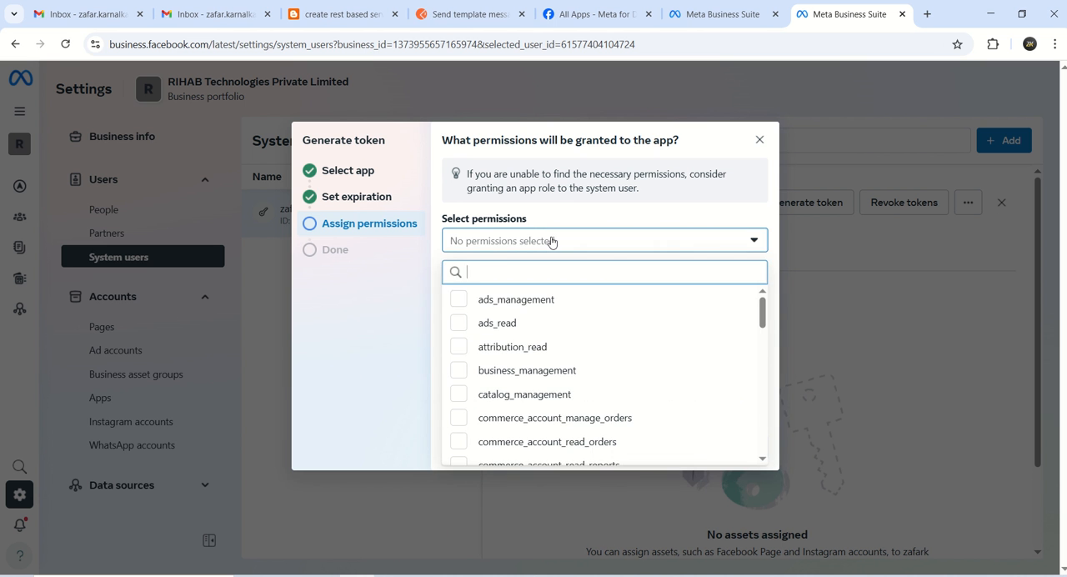
left_click_drag(765, 312, 768, 487)
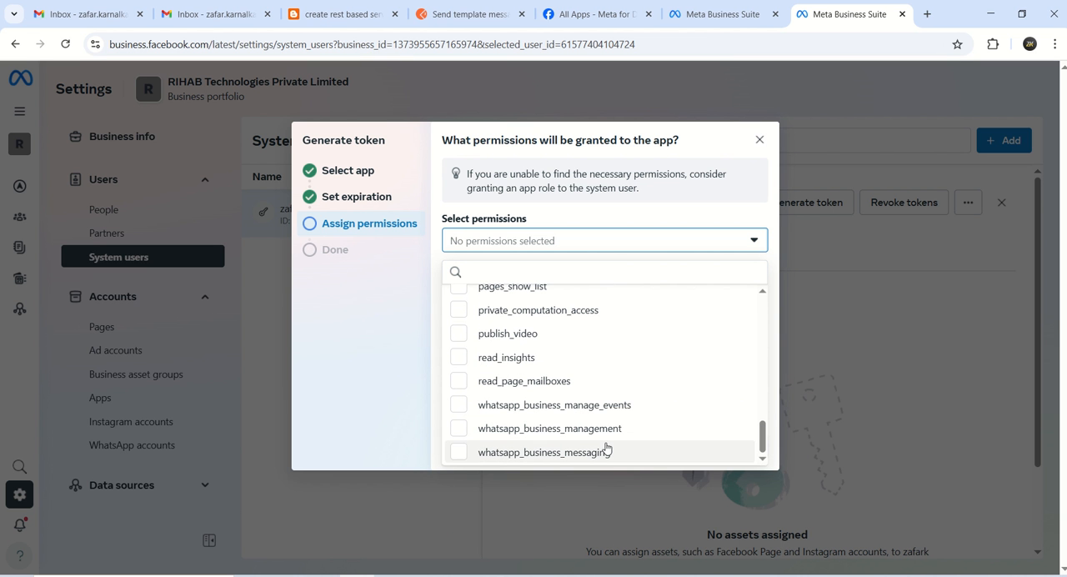
left_click(459, 409)
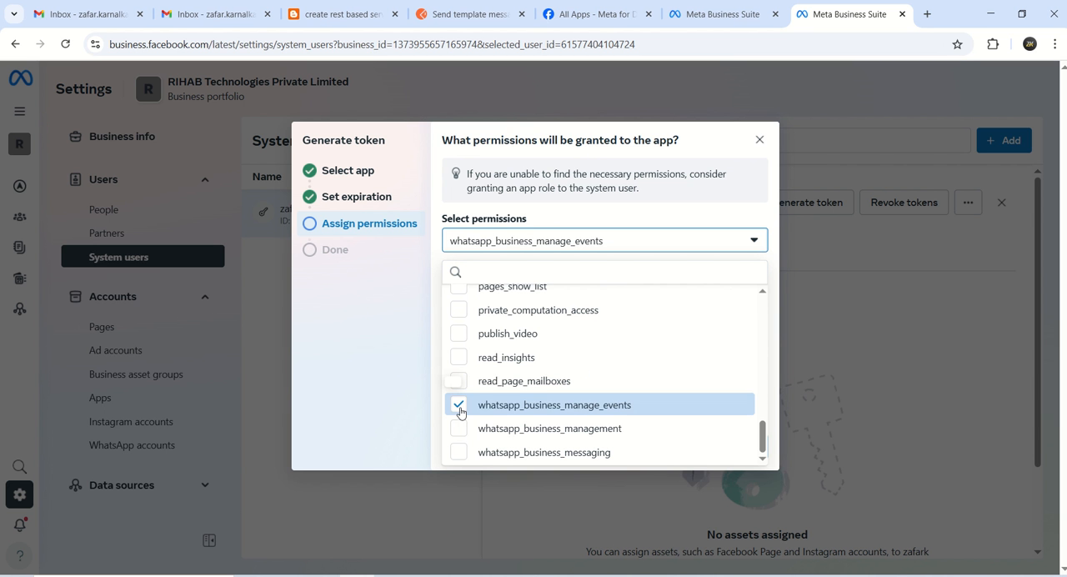
left_click(457, 429)
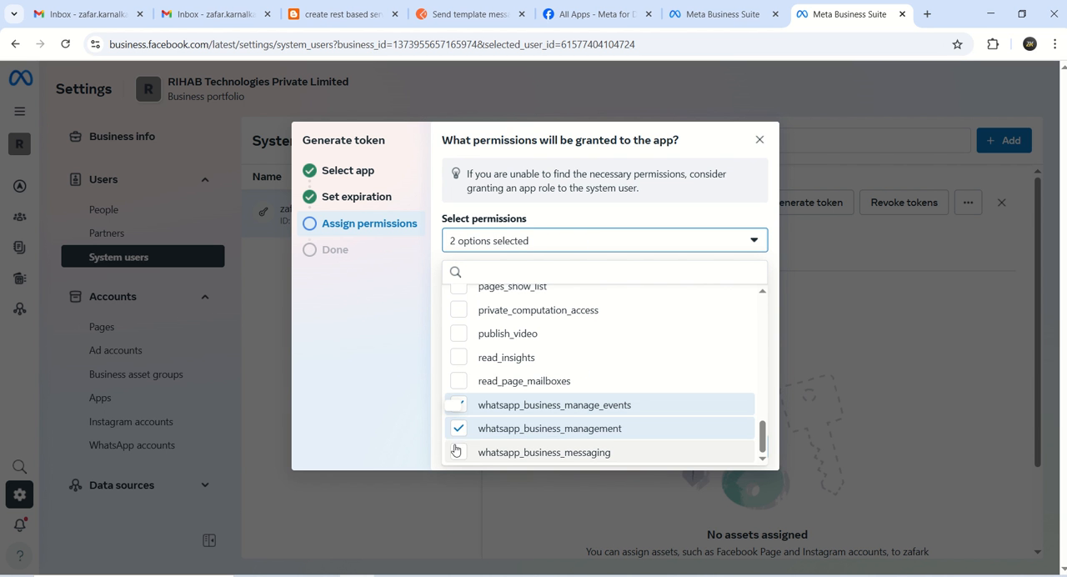
left_click(457, 450)
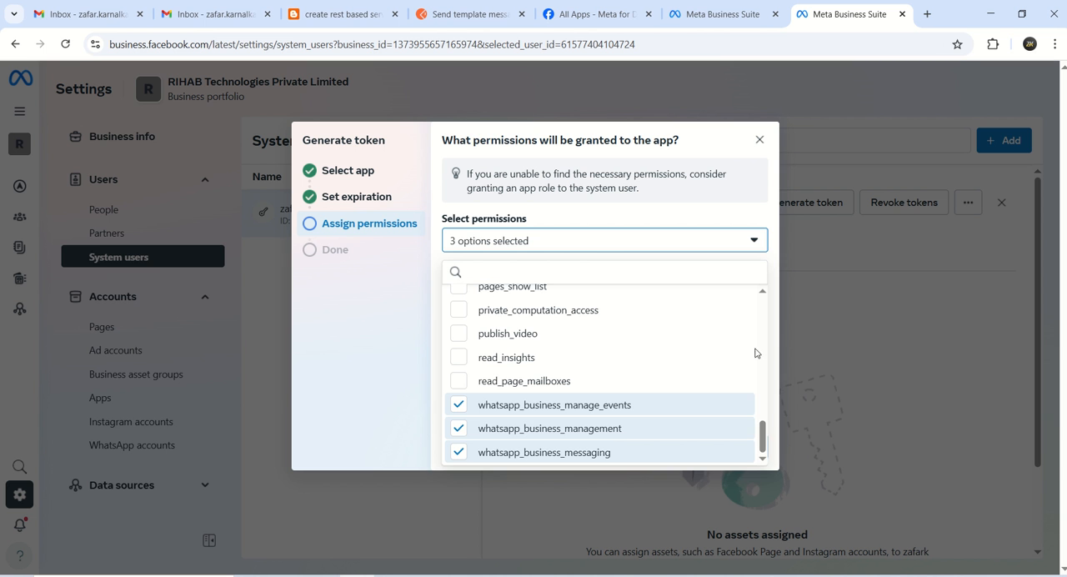
left_click(770, 262)
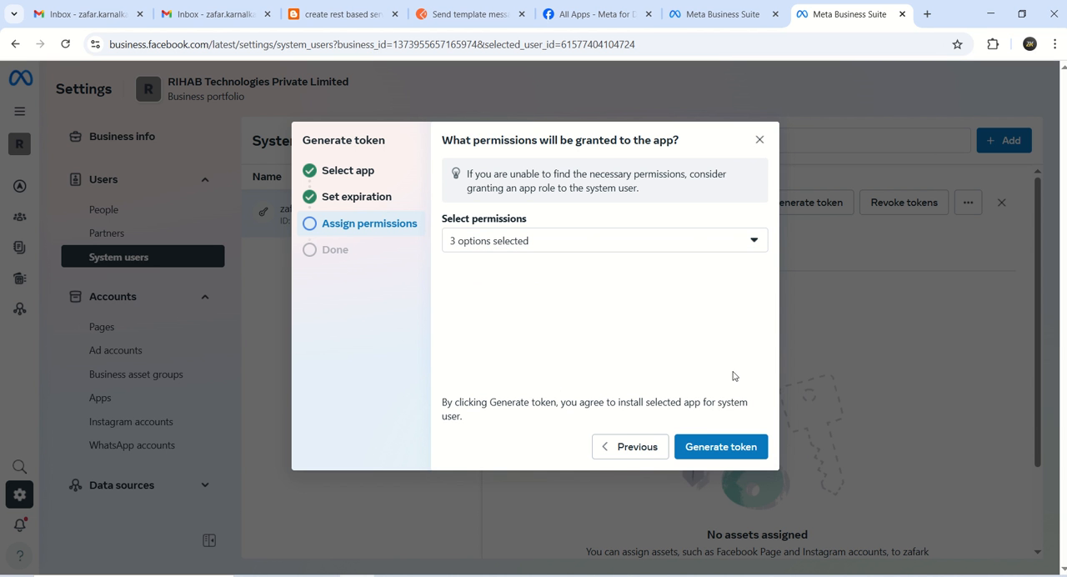
Generate the system user's token, complete the account verification, and copy the new token
left_click(715, 450)
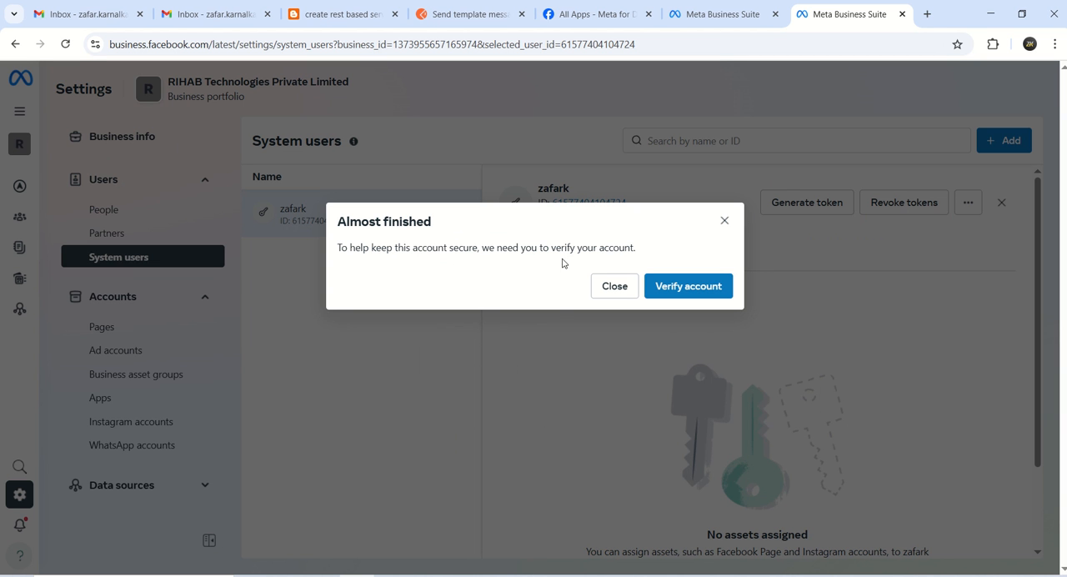
left_click(674, 286)
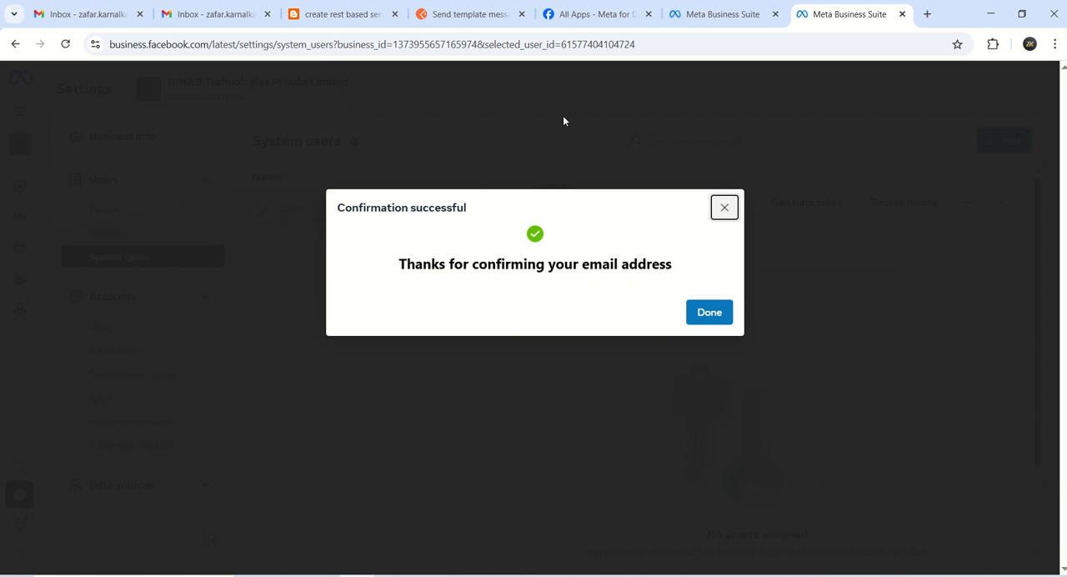
left_click(709, 311)
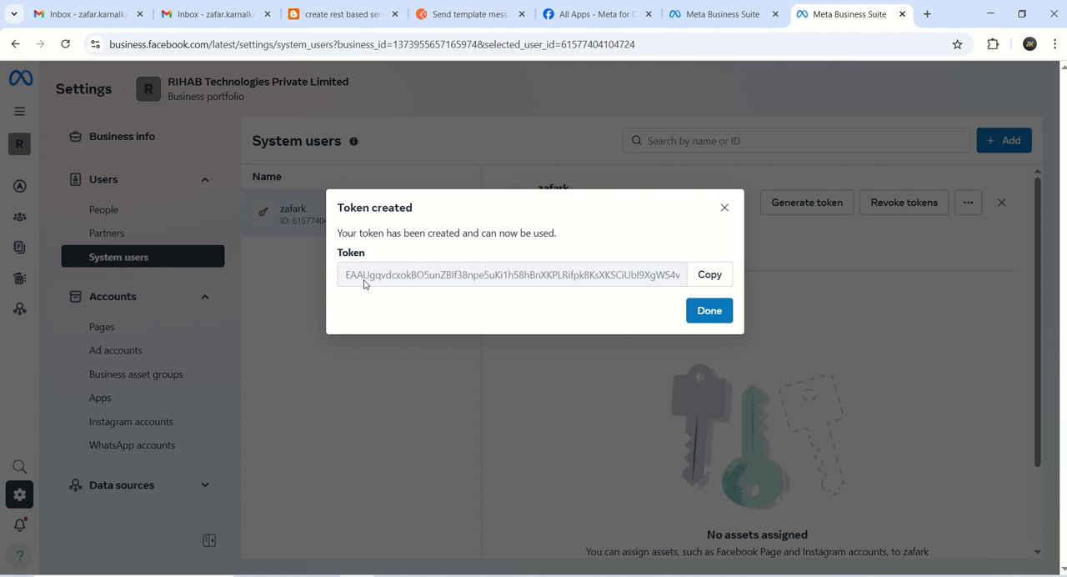
left_click(708, 280)
Switch to Postman and review the headers and body of the Send template message request in the WhatsApp Cloud API testing collection
left_click(492, 20)
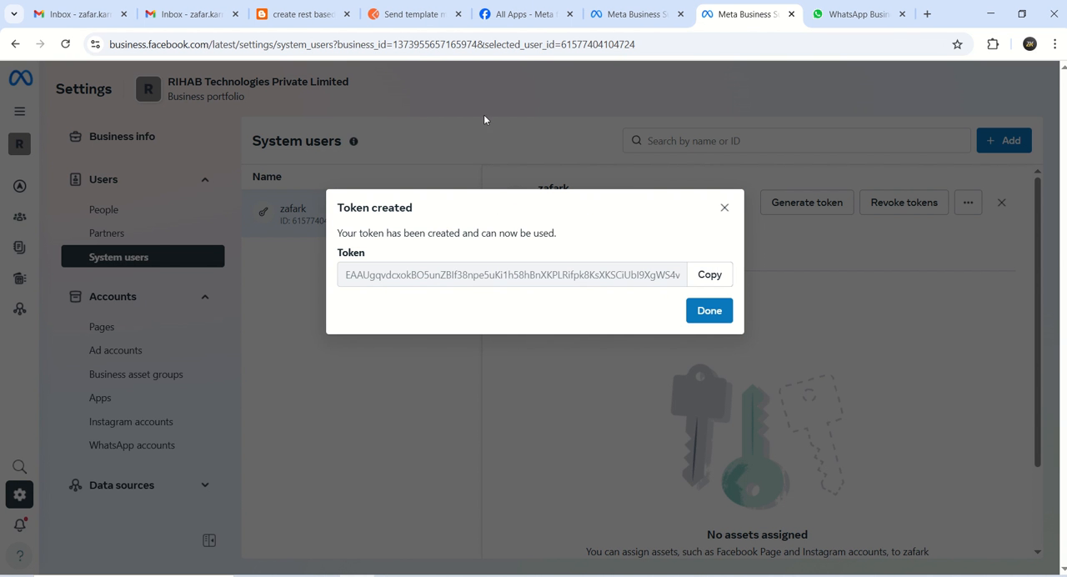
left_click(430, 19)
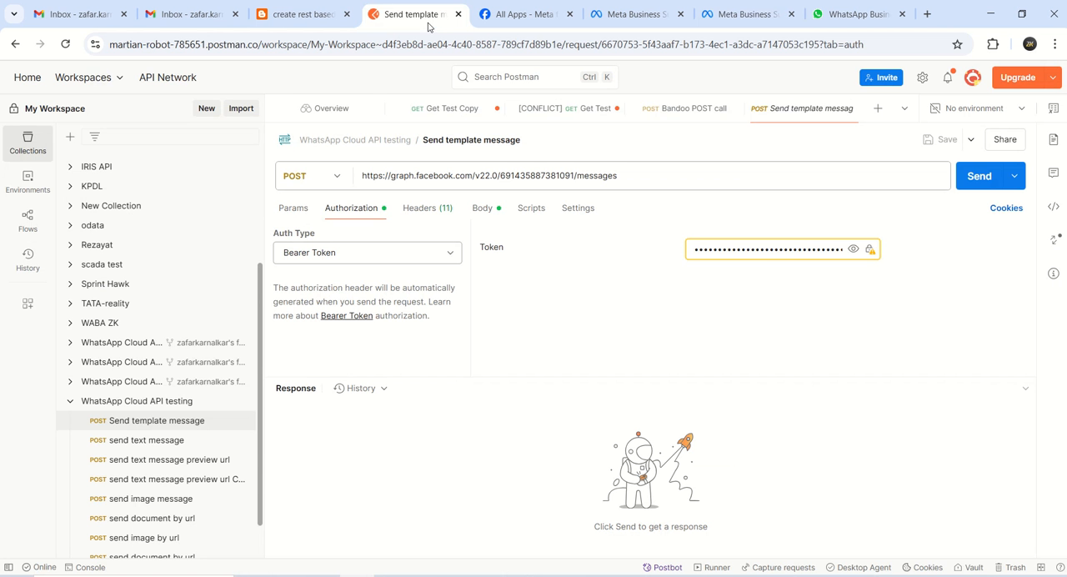
left_click(146, 426)
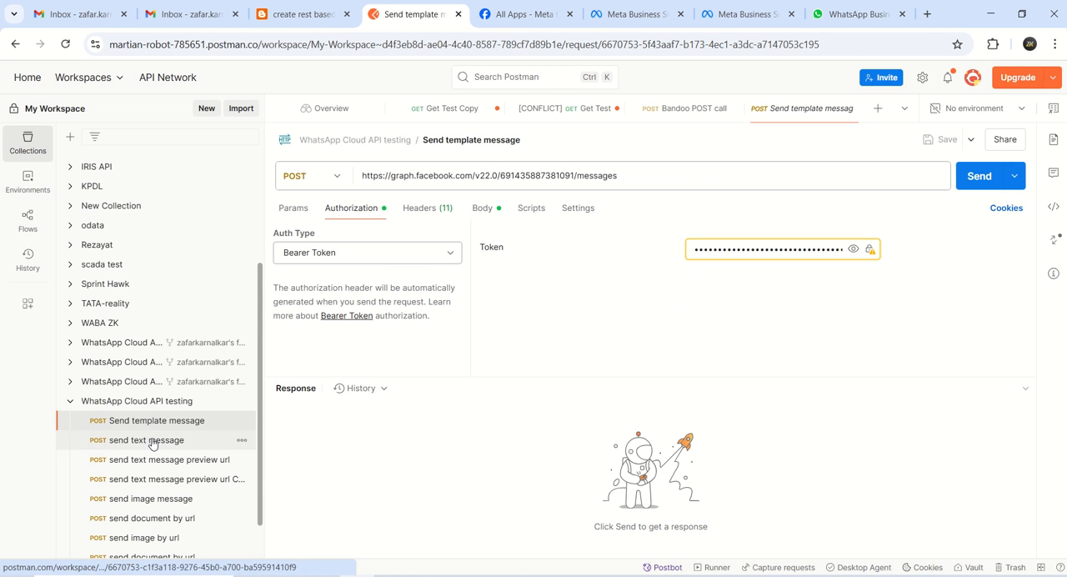
left_click(415, 210)
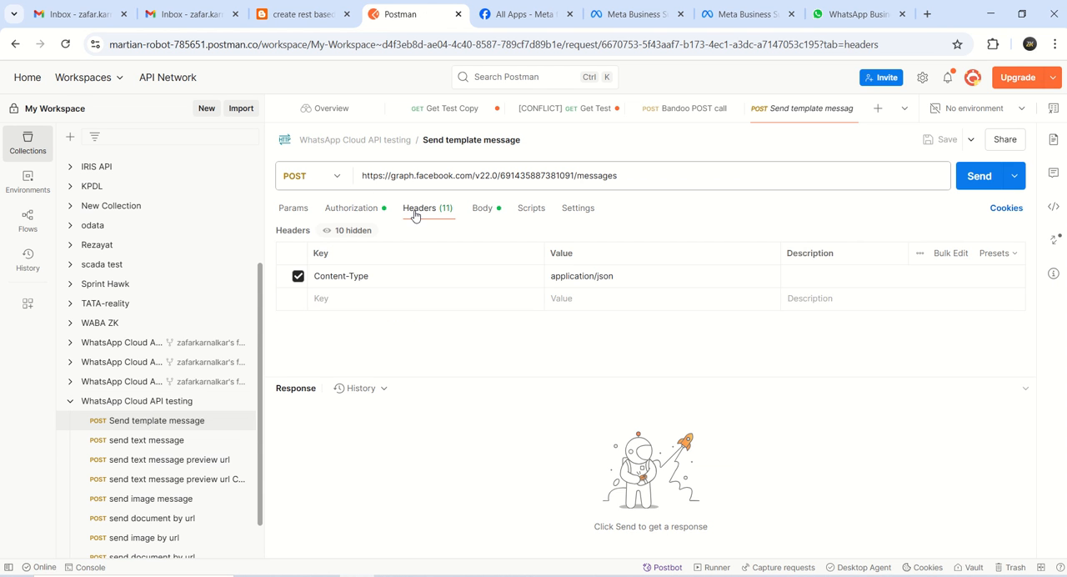
left_click(482, 209)
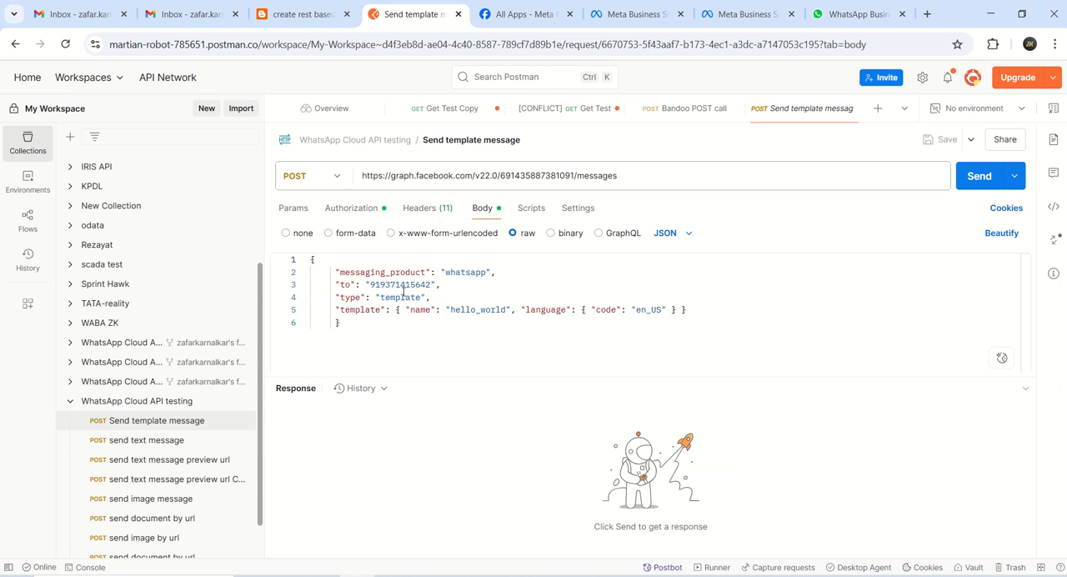
Replace the bearer token in the Send template message request's authorization with the copied access token and save the request
left_click(351, 208)
left_click(736, 252)
key("ctrl+a")
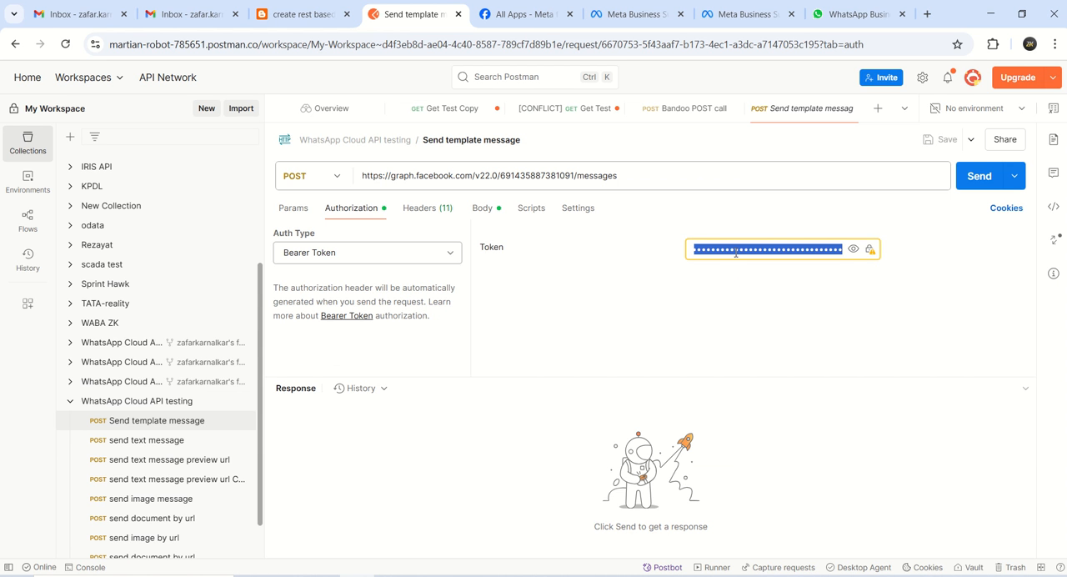
key("BackSpace")
key("ctrl+v")
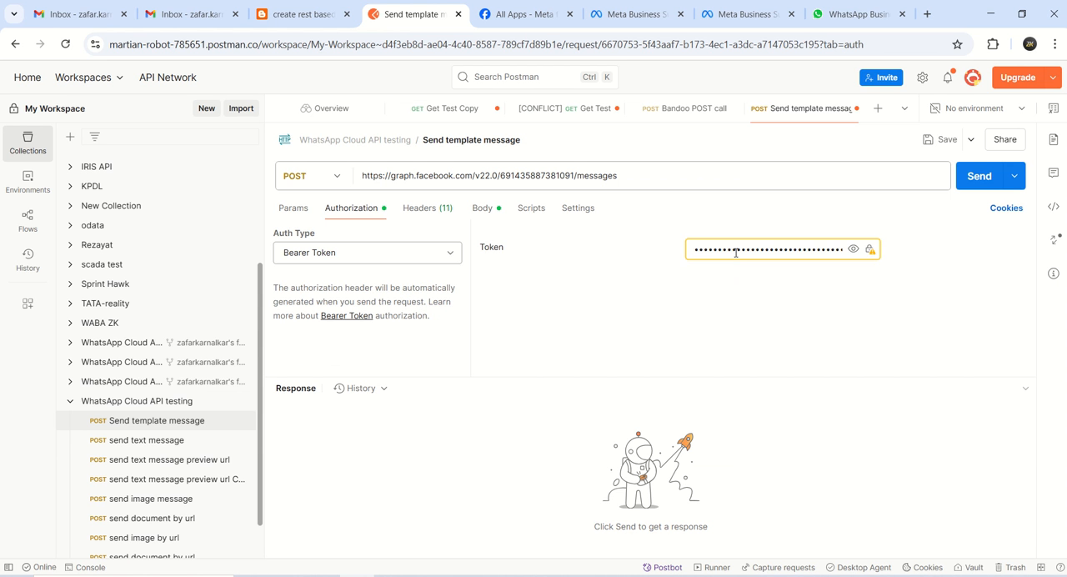
left_click(942, 140)
Send the template message request and check the message in the Test Number chat in WhatsApp Web
left_click(977, 176)
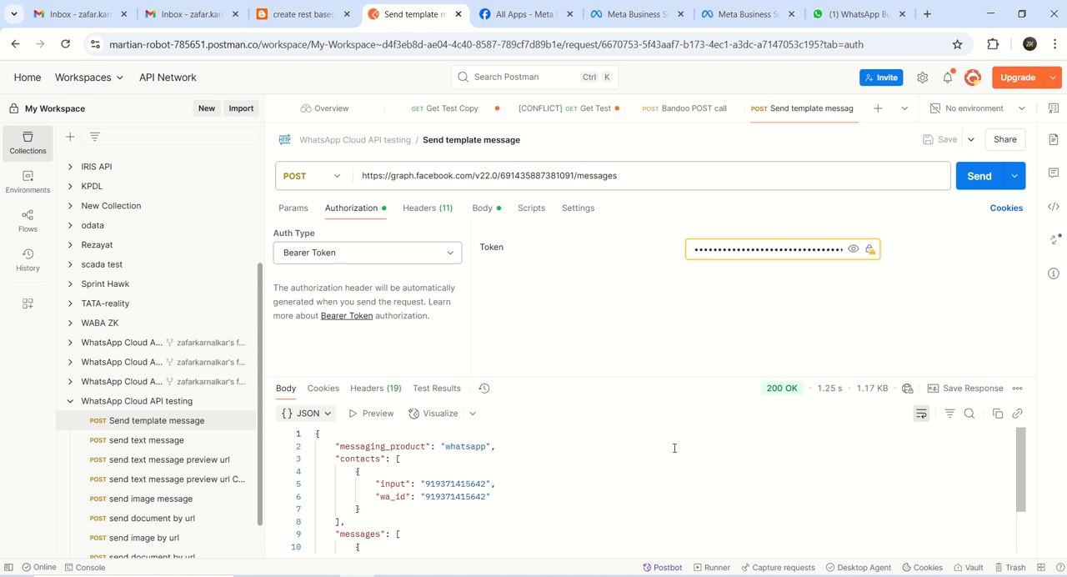
mouse_move(779, 393)
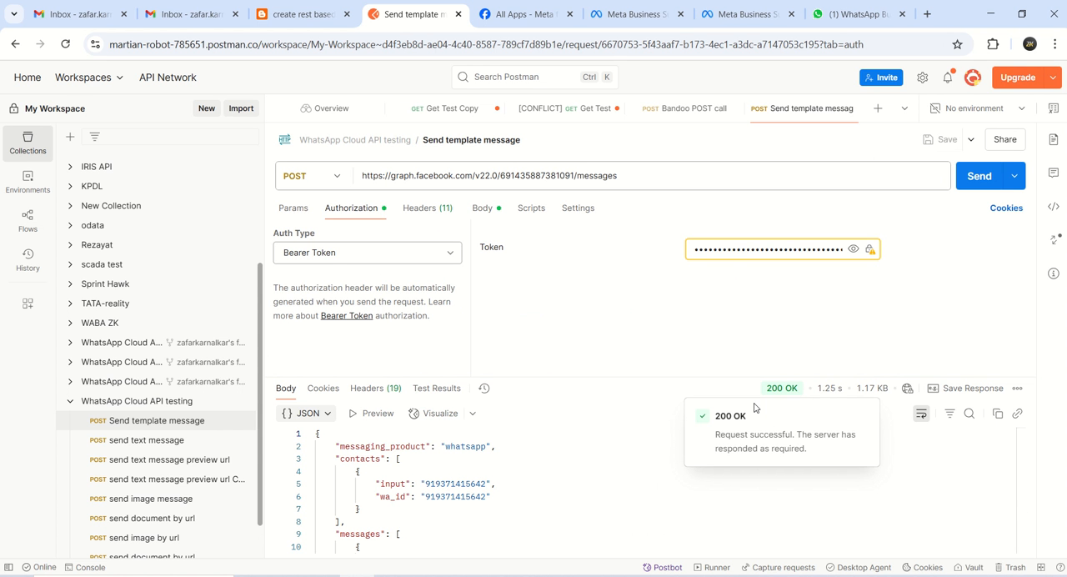
left_click(852, 18)
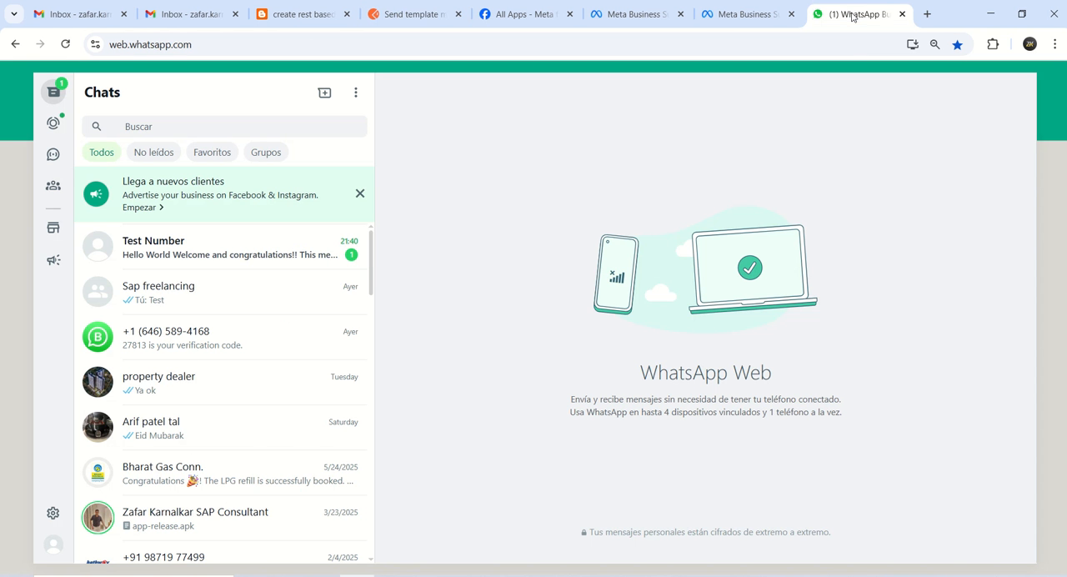
left_click(225, 245)
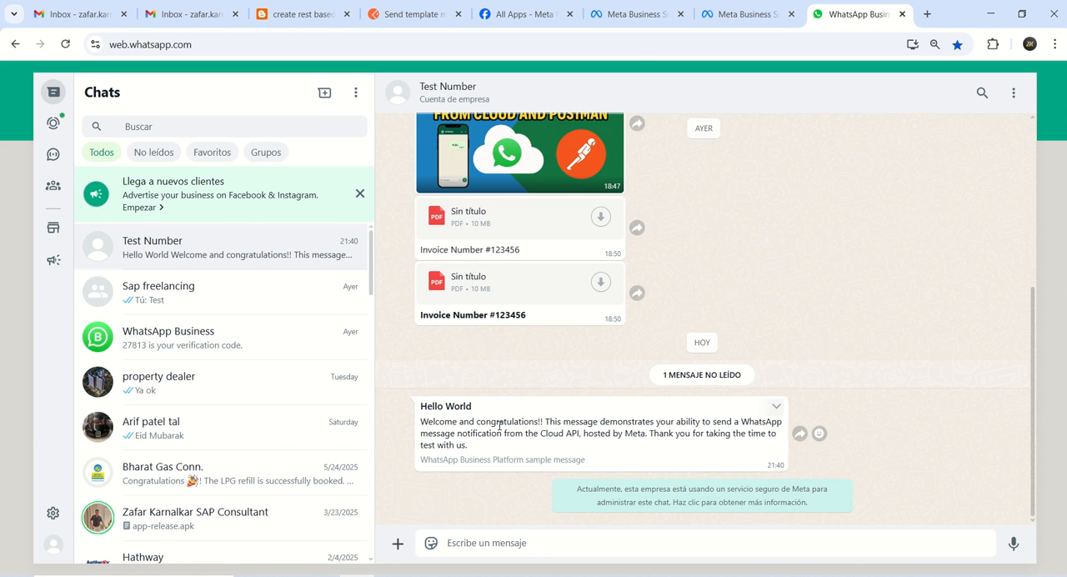
Return to the System users page in Meta Business Suite and close the Token created dialog
left_click(644, 19)
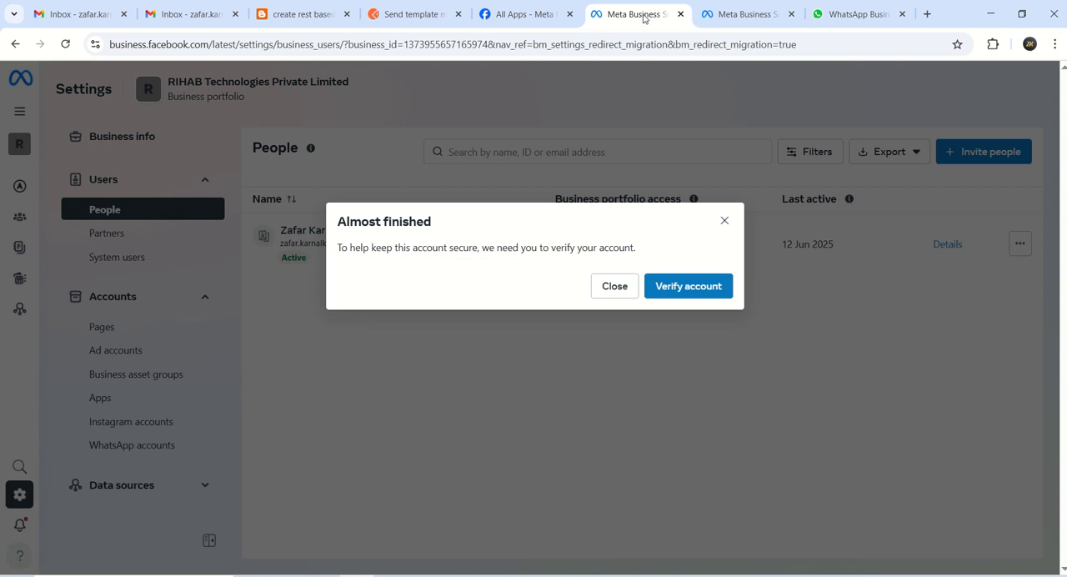
left_click(763, 17)
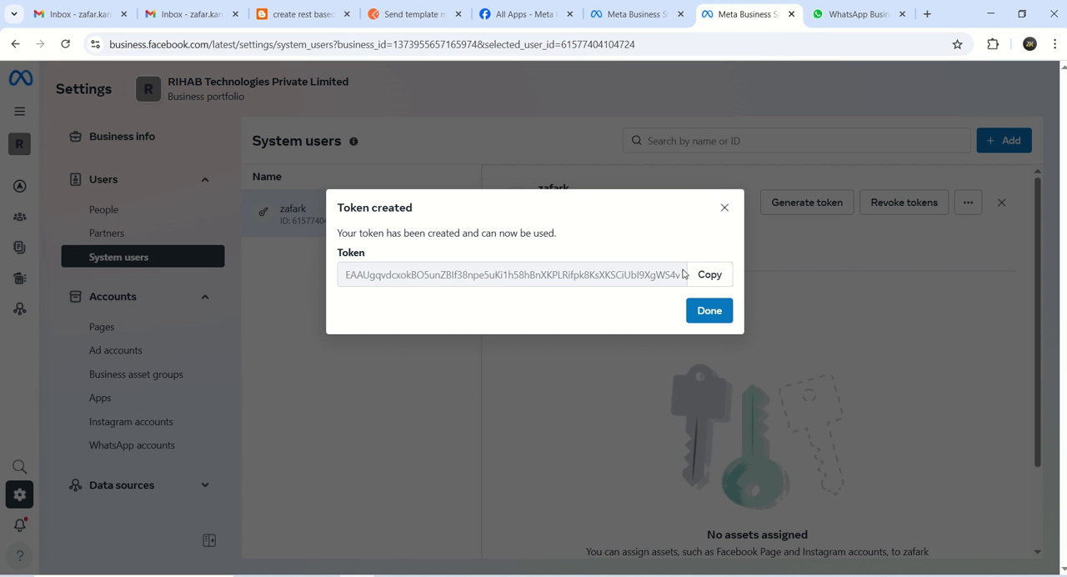
left_click(714, 311)
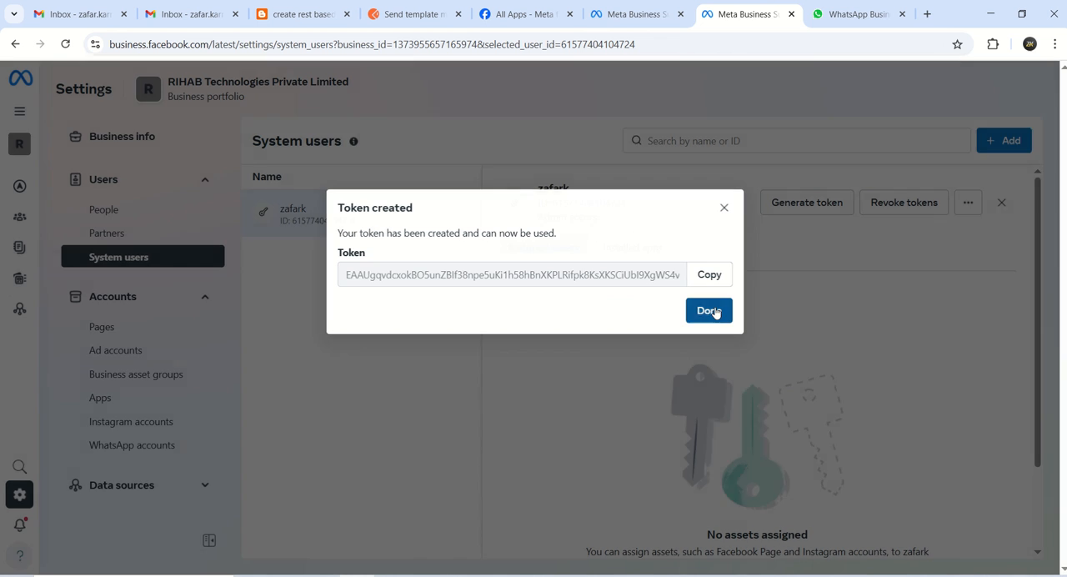